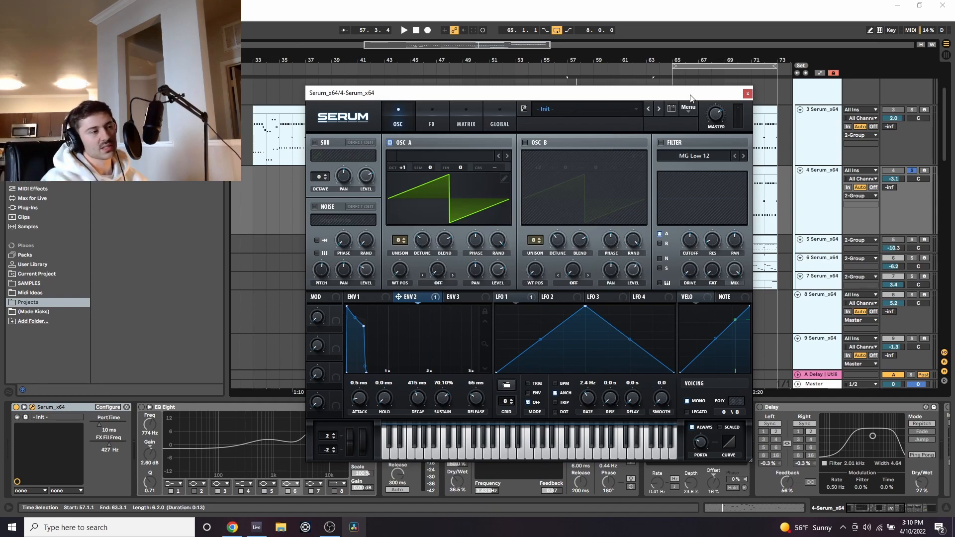
- Check oscillator A's unison detune and play the soloed lead with only that oscillator active
click(417, 249)
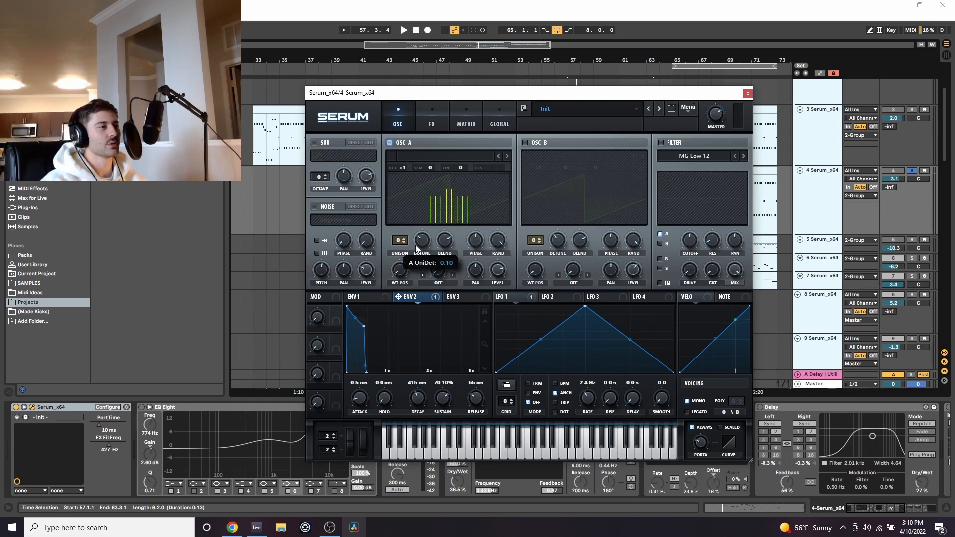
key(space)
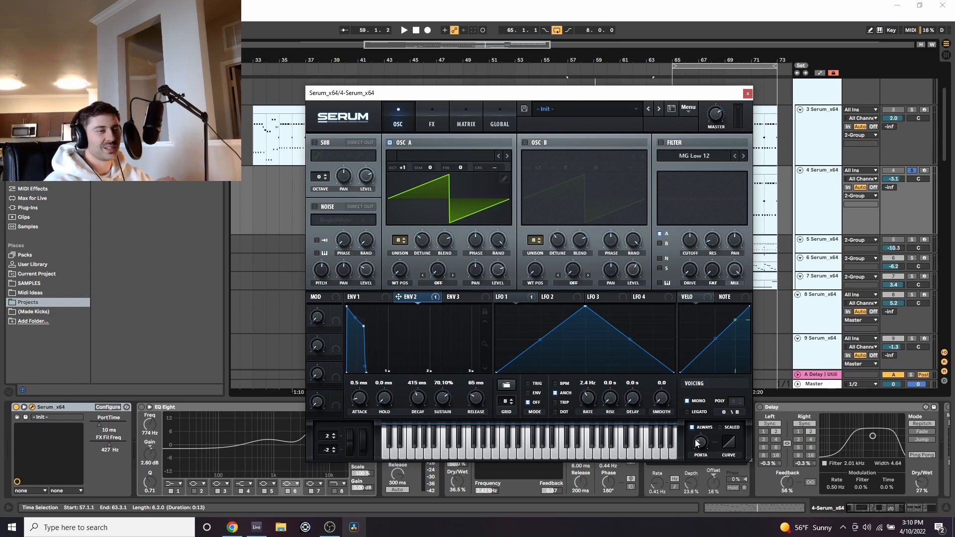
mouse_move(699, 445)
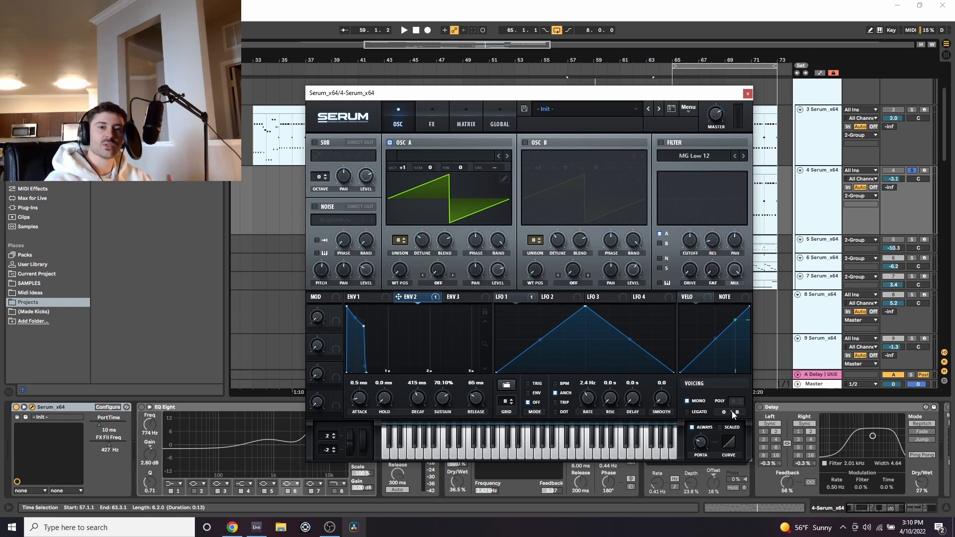
- Enable oscillator B and play the soloed track to hear both oscillators together
click(526, 145)
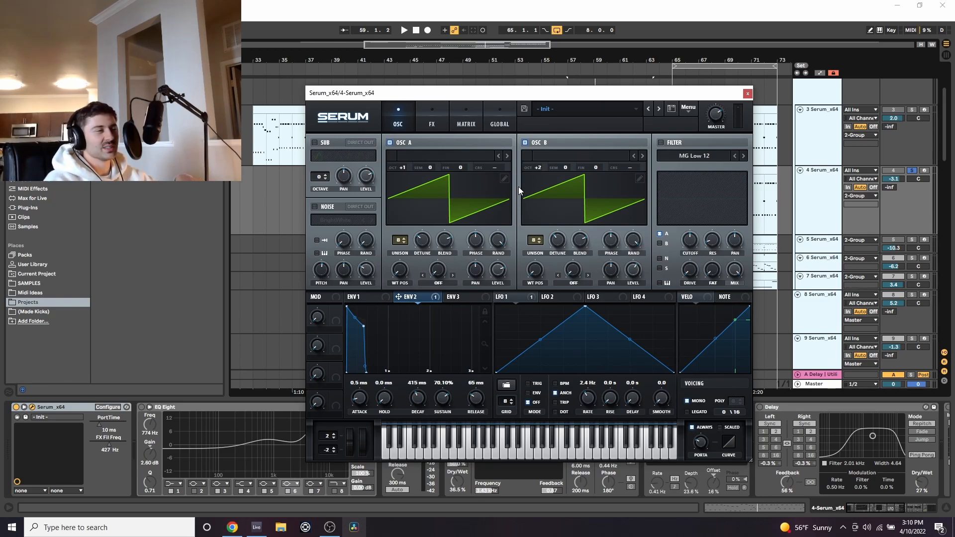
drag(701, 99, 704, 94)
key(space)
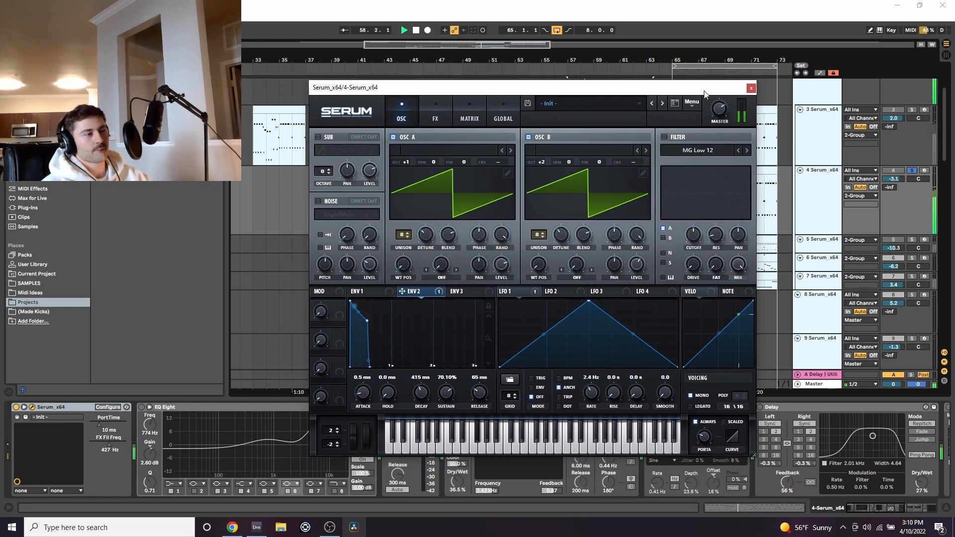
key(space)
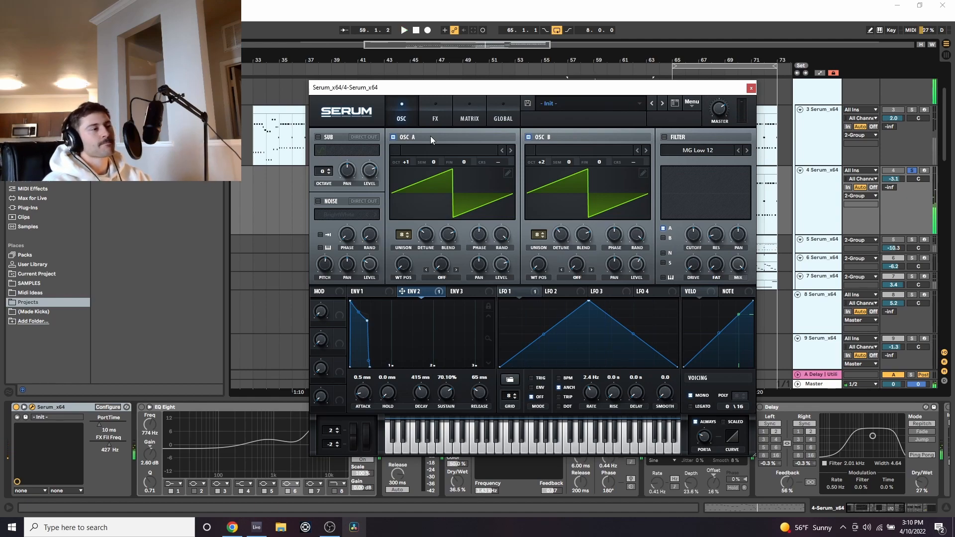
- Enable the BrightWhite noise oscillator and play the track, toggling the noise to compare the sound
click(317, 201)
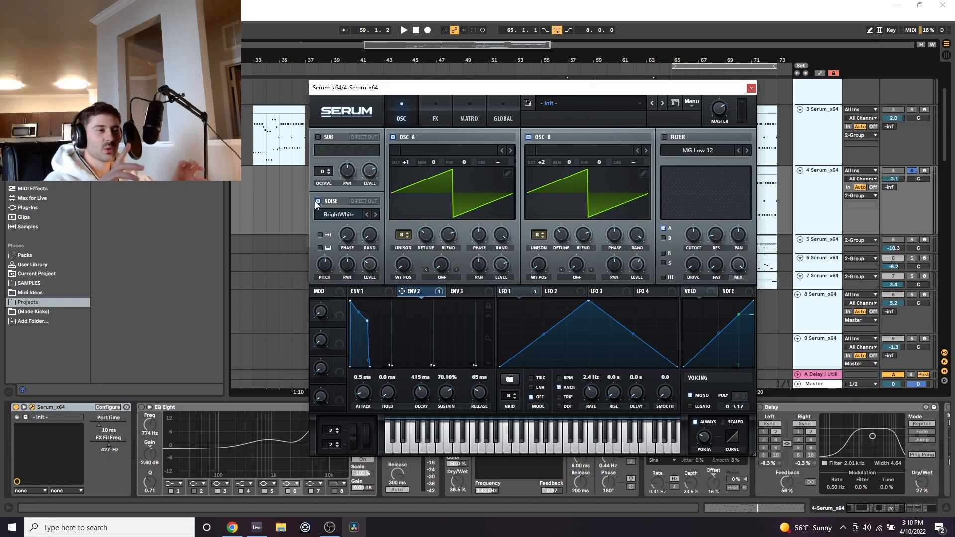
click(317, 201)
key(space)
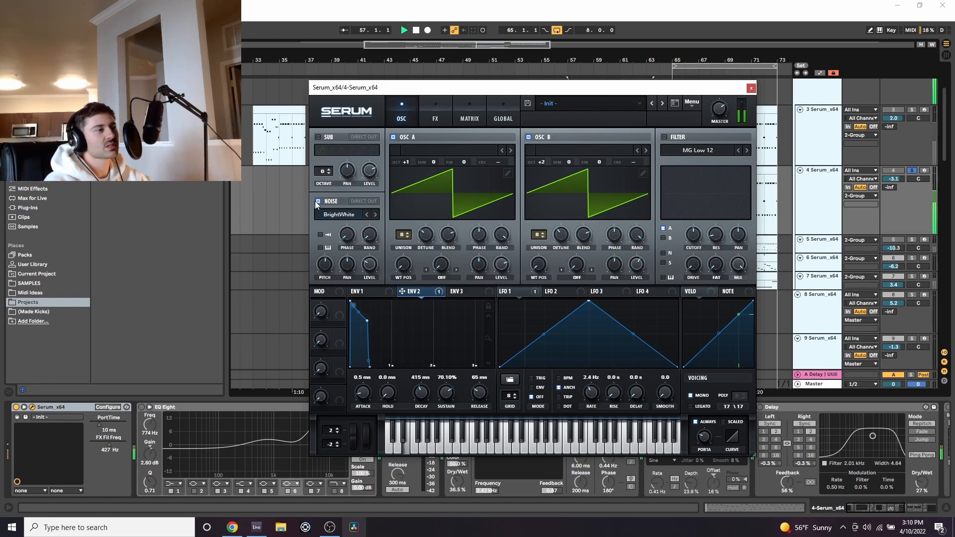
click(316, 201)
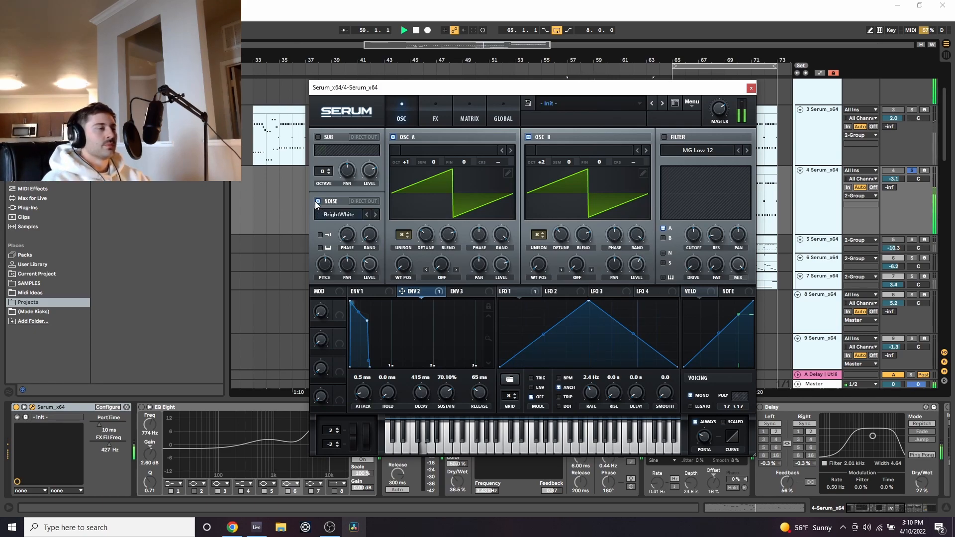
- Enable the MG Low 18 filter in the synth's effects rack and audition the filtered lead
click(434, 115)
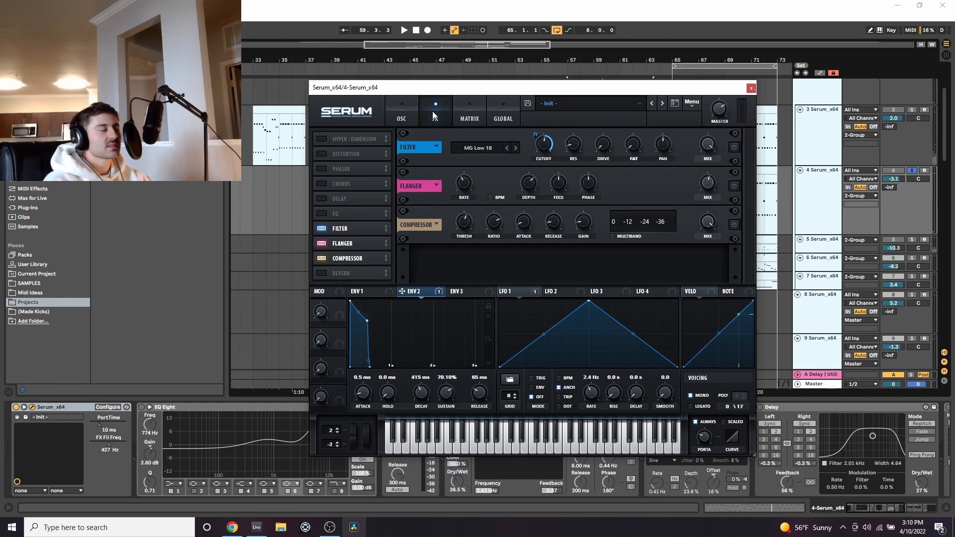
click(733, 148)
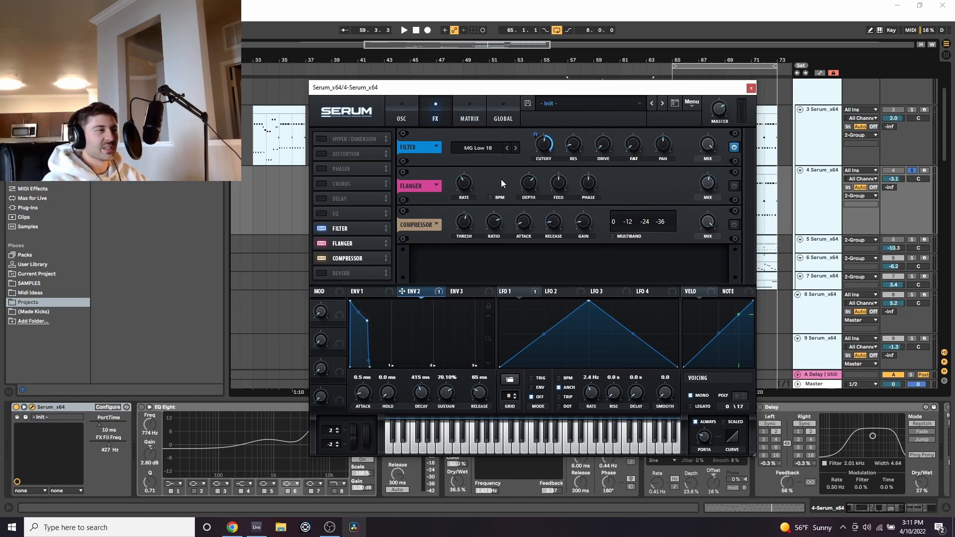
drag(508, 91, 507, 104)
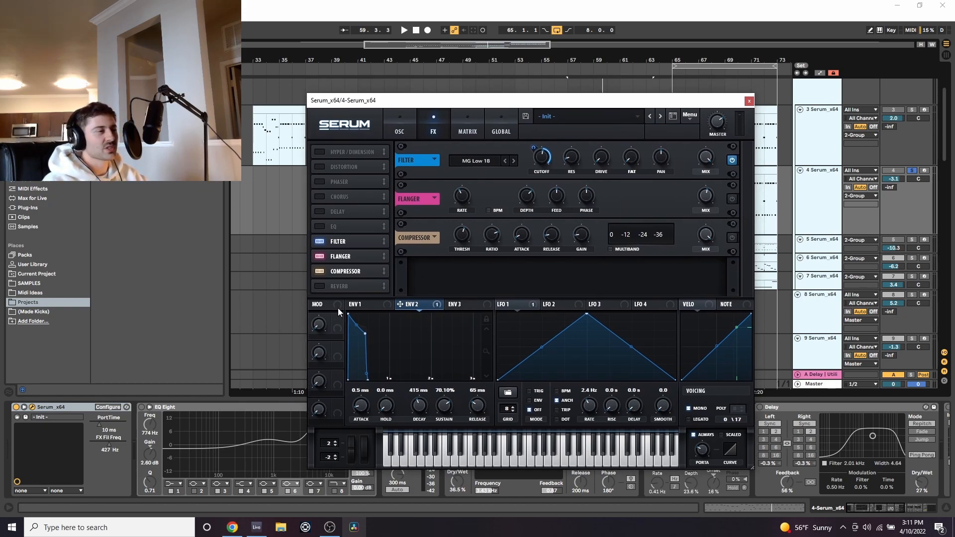
key(space)
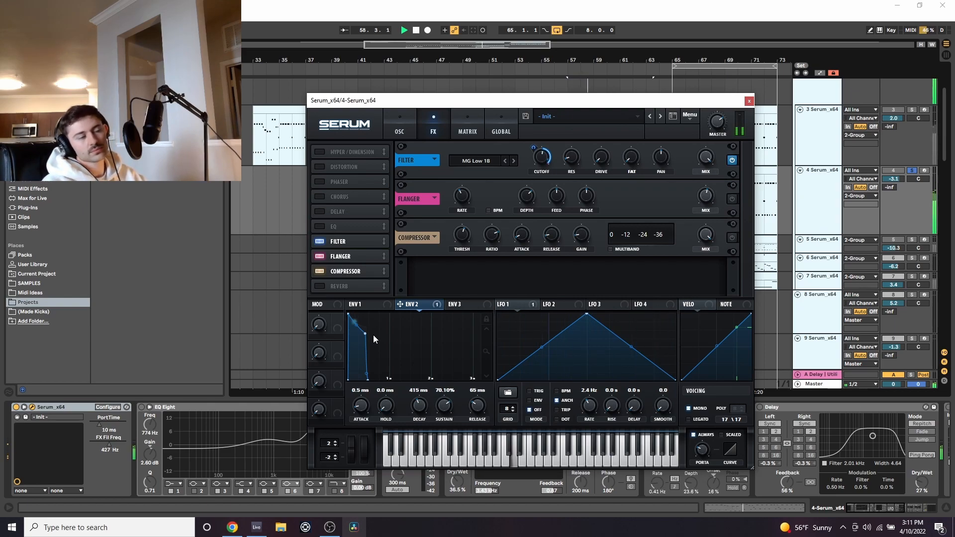
key(space)
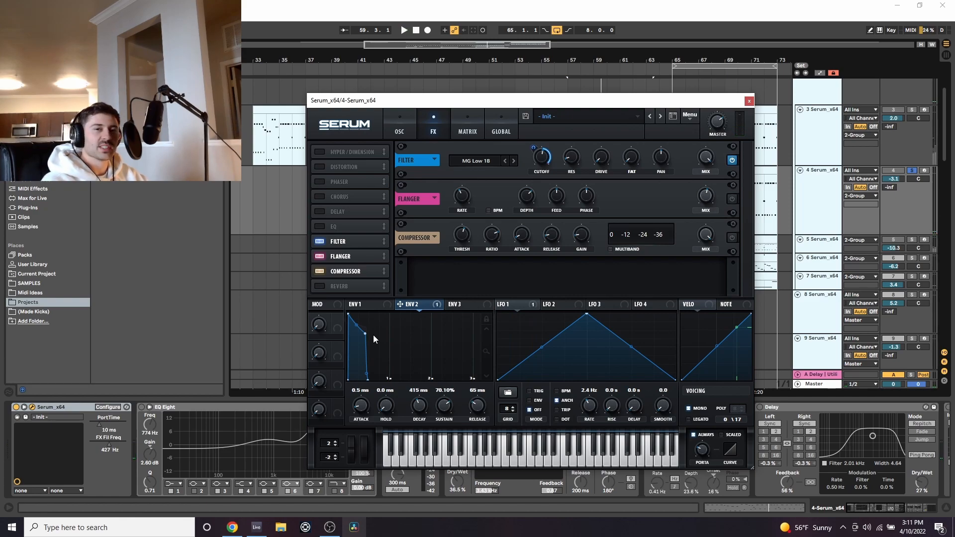
- Enable the flanger in the synth's effects rack and play the track to hear its effect
click(729, 199)
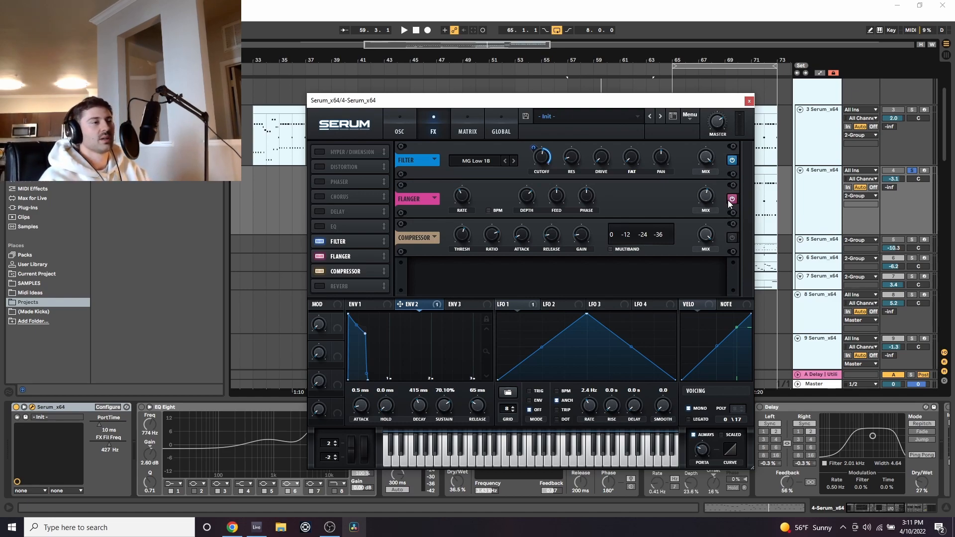
drag(626, 105, 614, 126)
key(space)
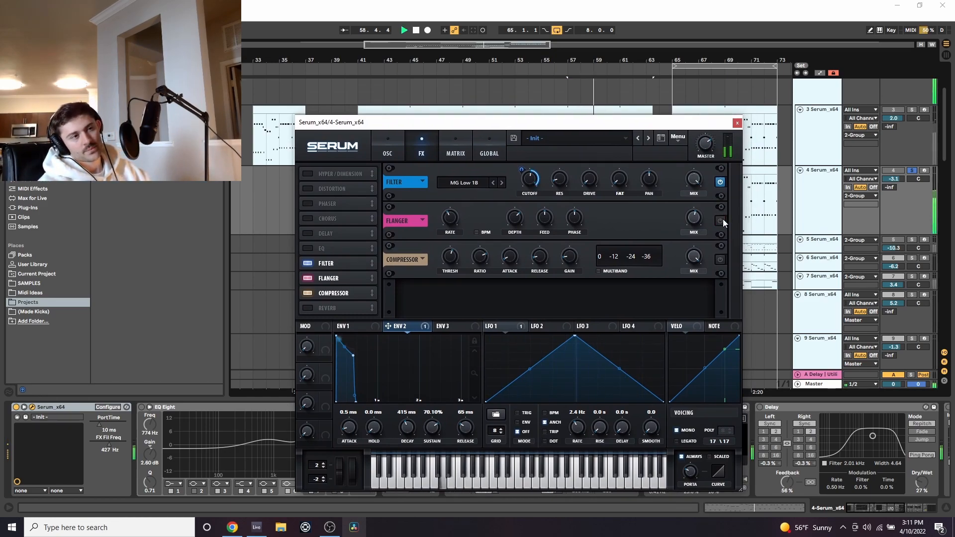
- Enable the synth's compressor, audition the lead with it, and close the Serum window
key(space)
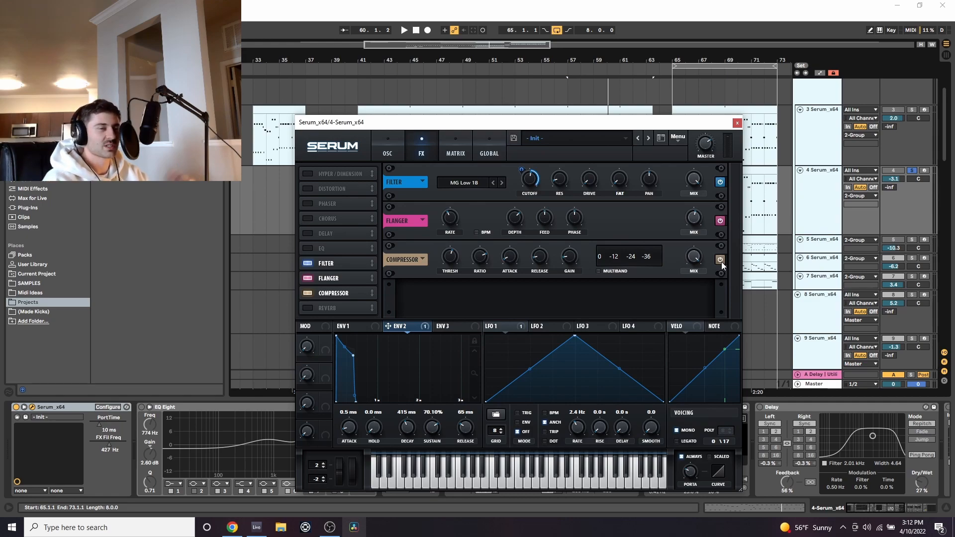
key(space)
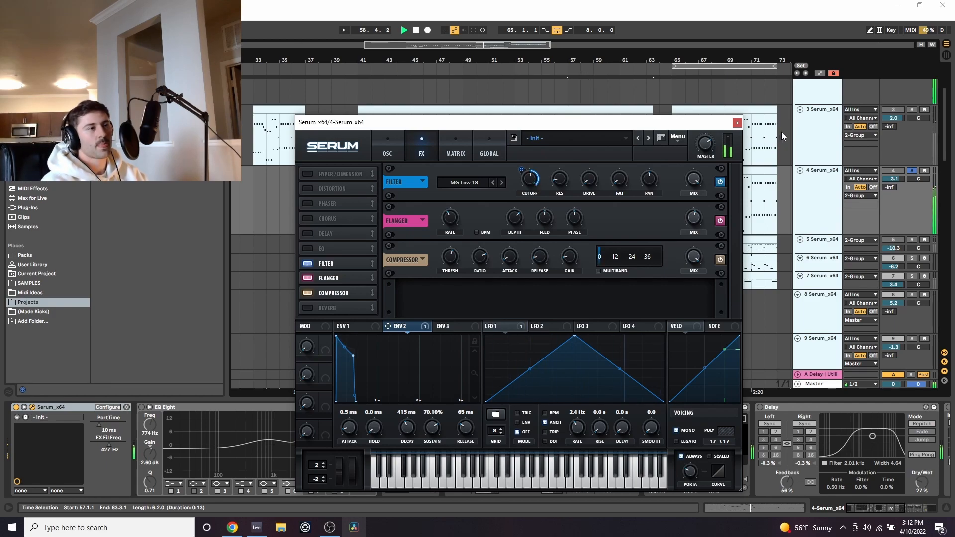
click(738, 123)
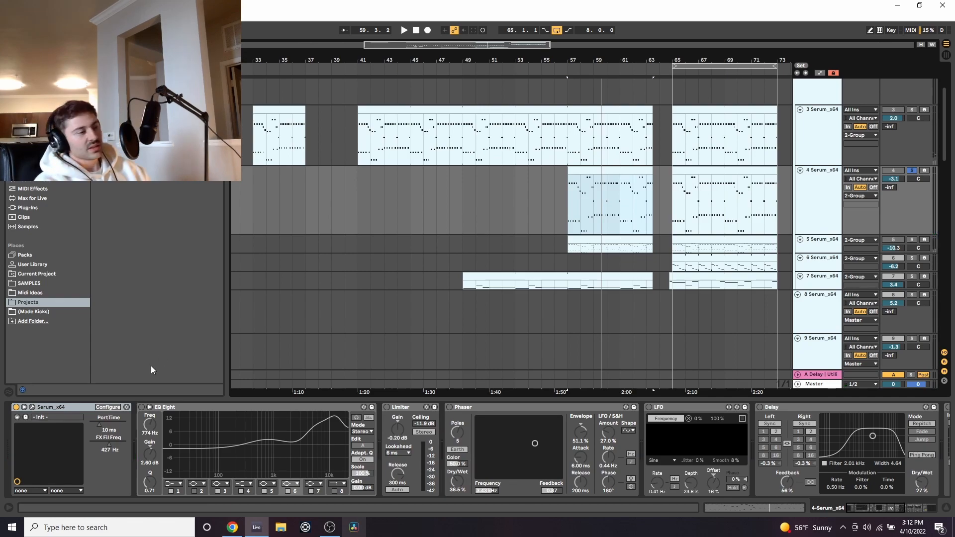
- Turn on the EQ Eight device on the 4 Serum_x64 track and audition the equalized lead
click(142, 406)
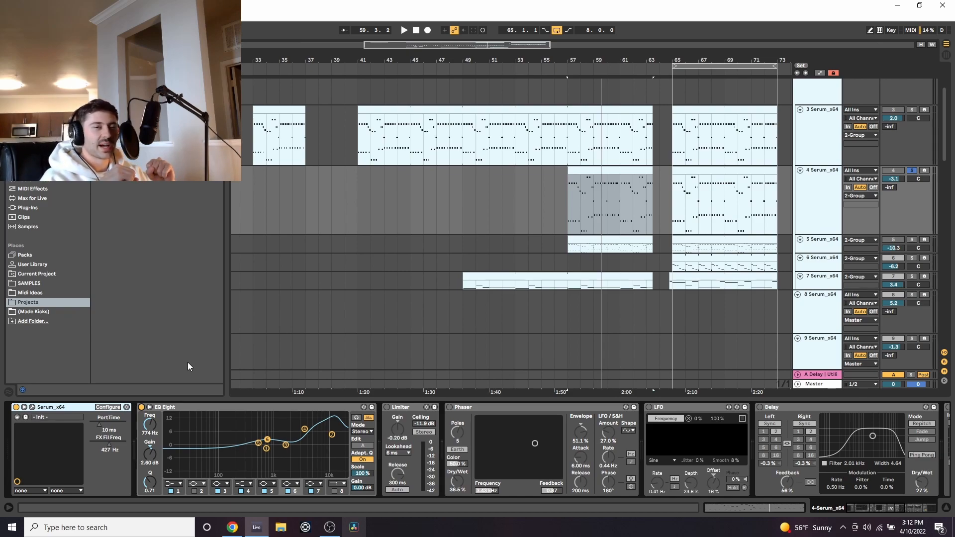
key(space)
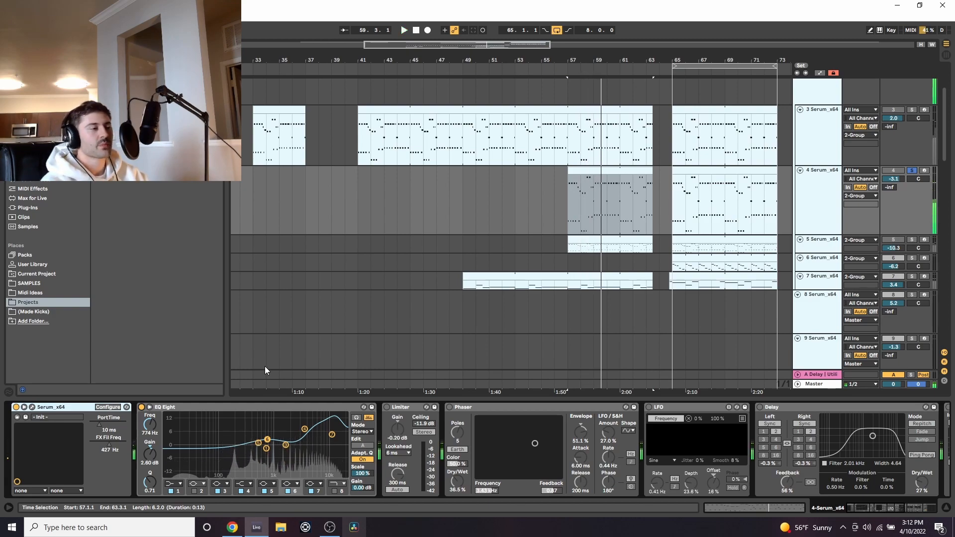
key(space)
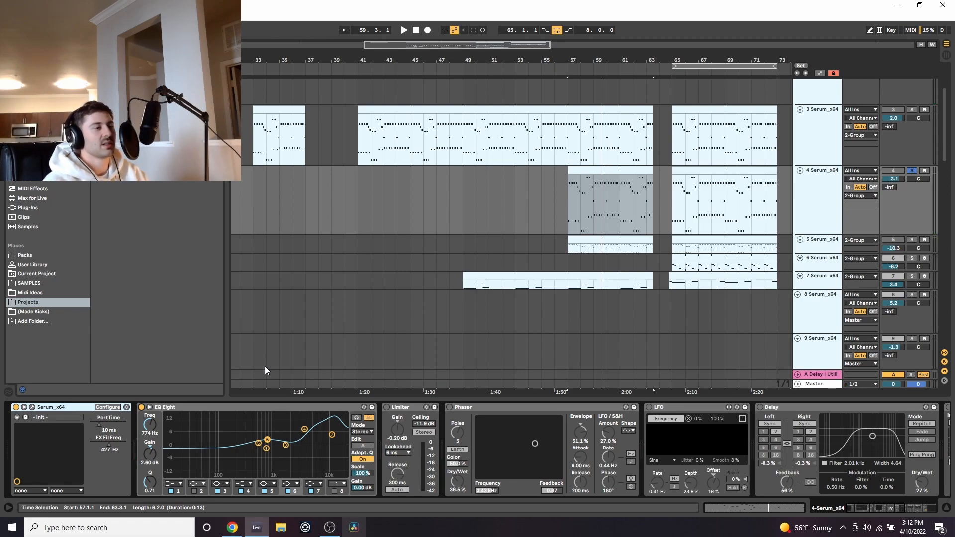
- Turn on the Limiter device on the lead track and audition the result
click(386, 408)
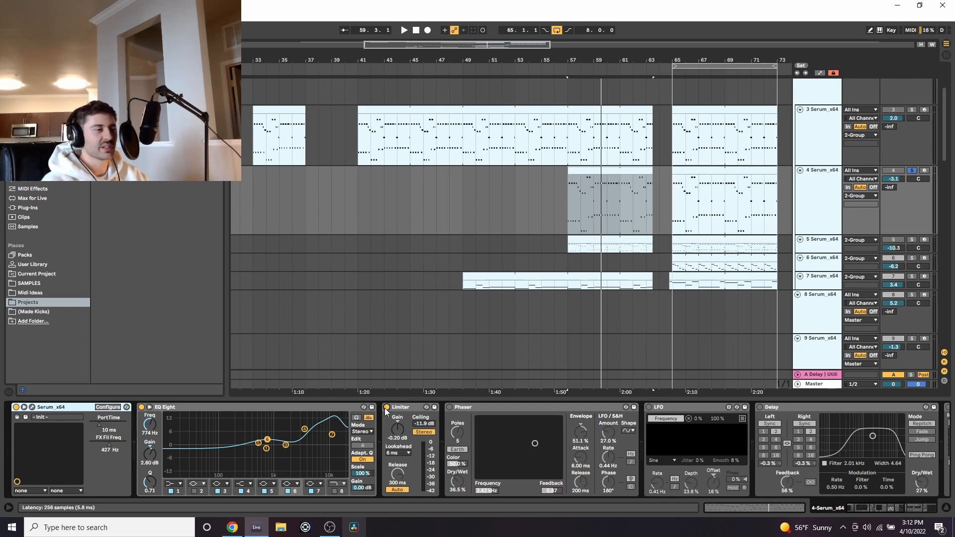
key(space)
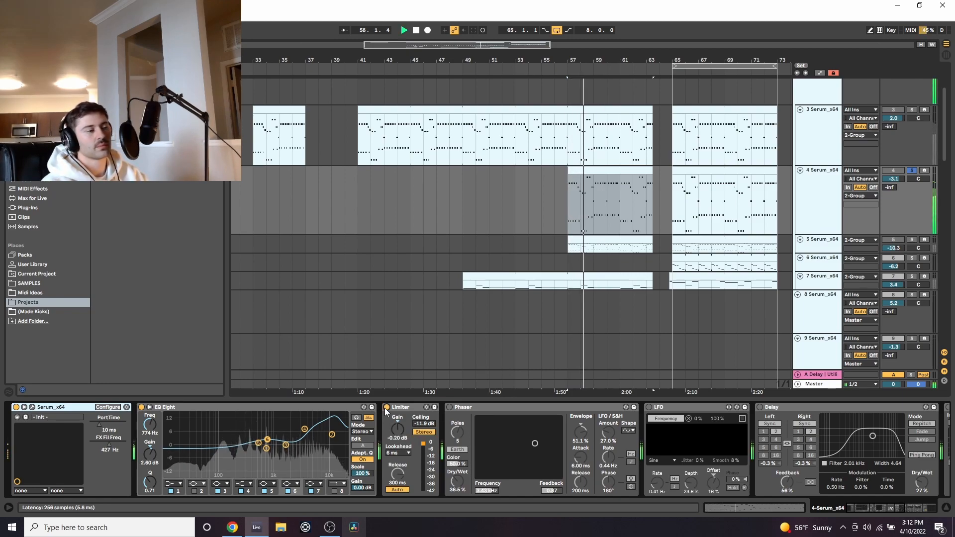
key(space)
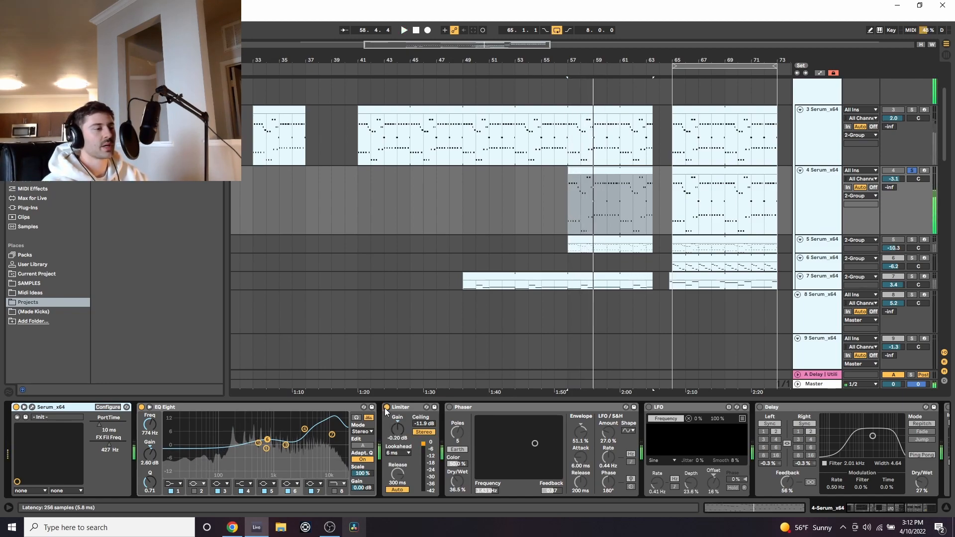
- Turn on the Phaser and the LFO modulating its frequency, and audition the moving phaser effect
click(449, 407)
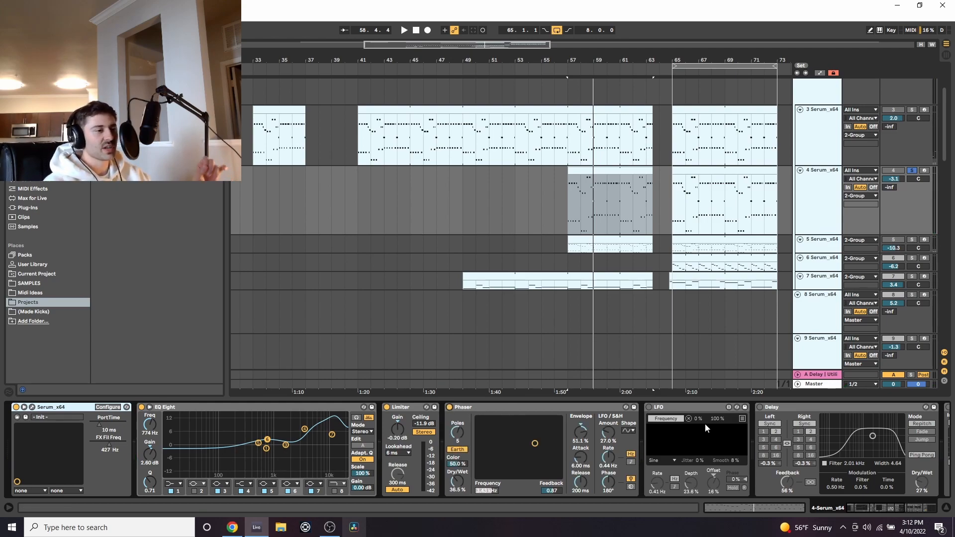
click(649, 407)
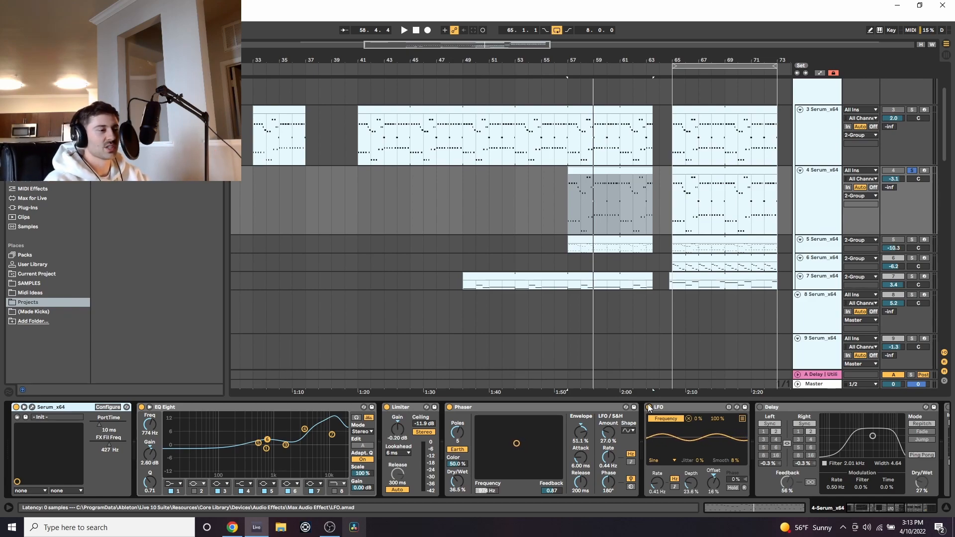
click(489, 491)
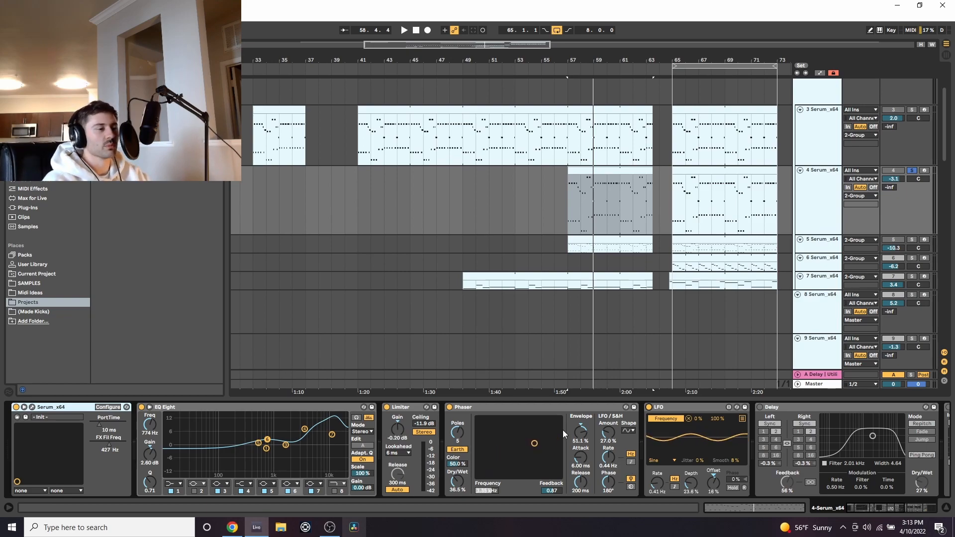
key(space)
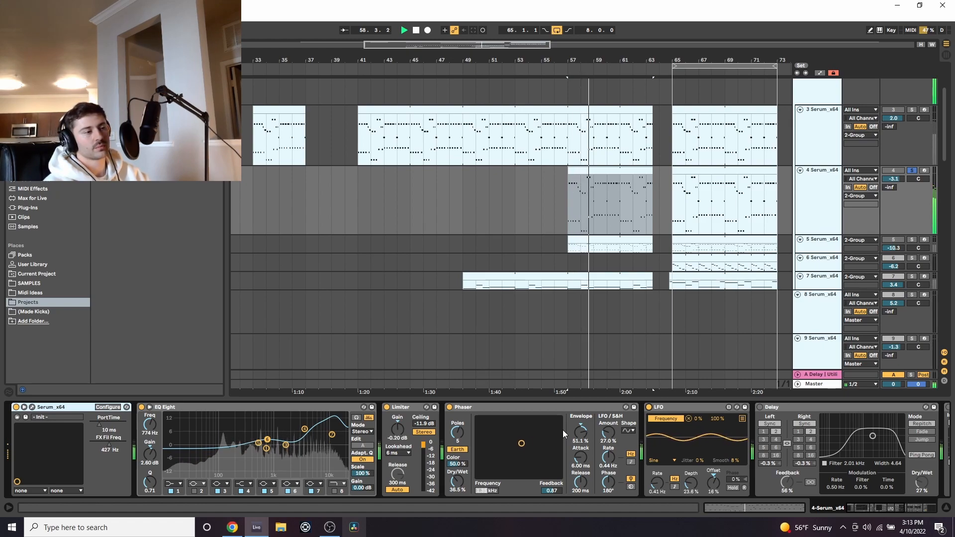
key(space)
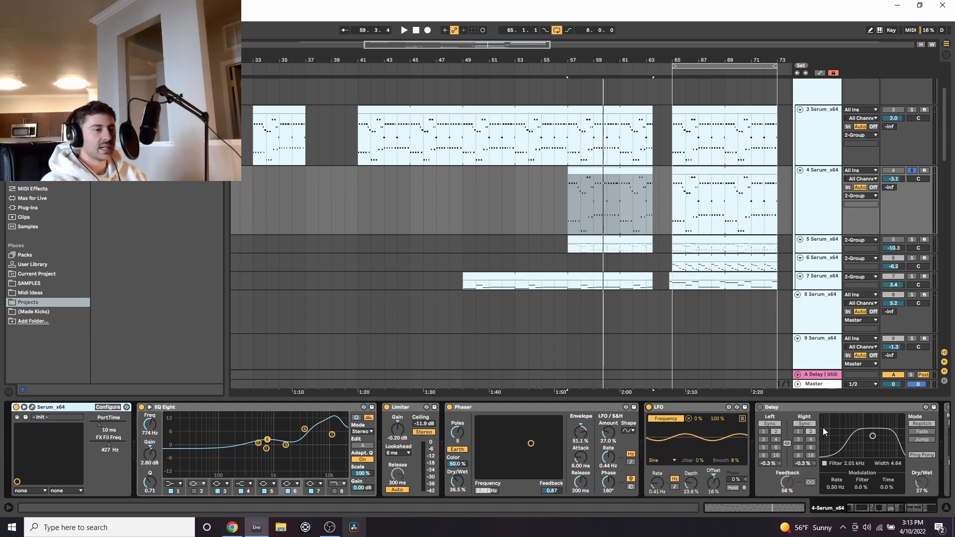
- Turn on the Delay and the Reverb on the lead track, playing the track to hear each one
click(891, 508)
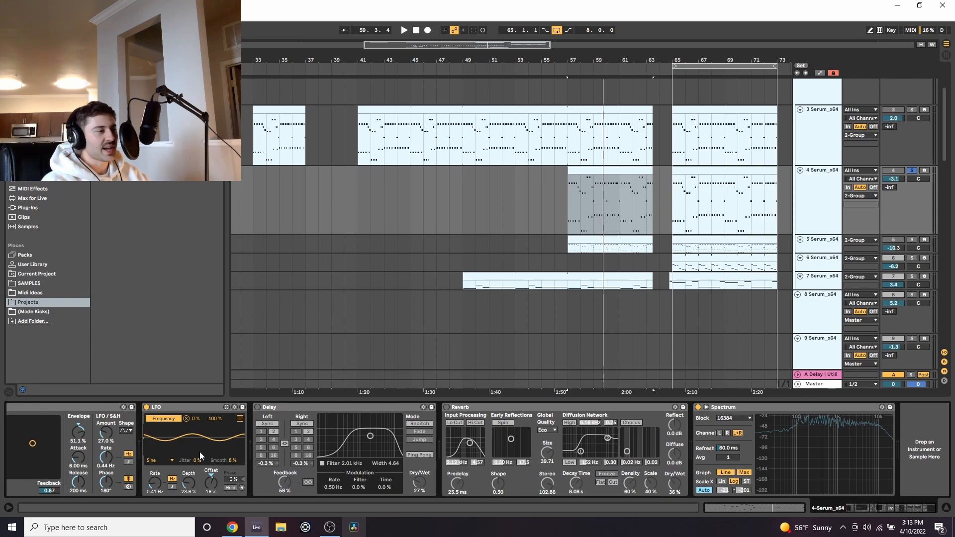
click(258, 408)
key(space)
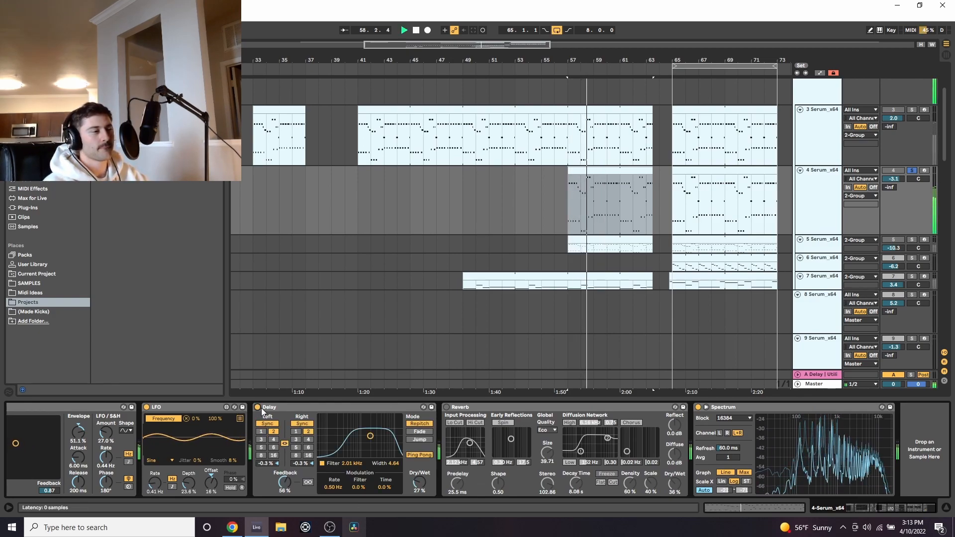
key(space)
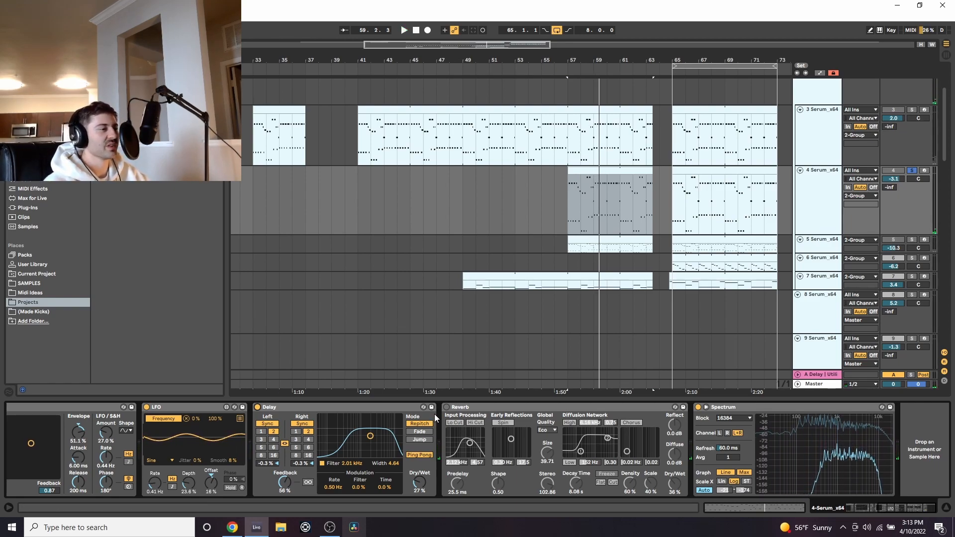
click(446, 407)
key(space)
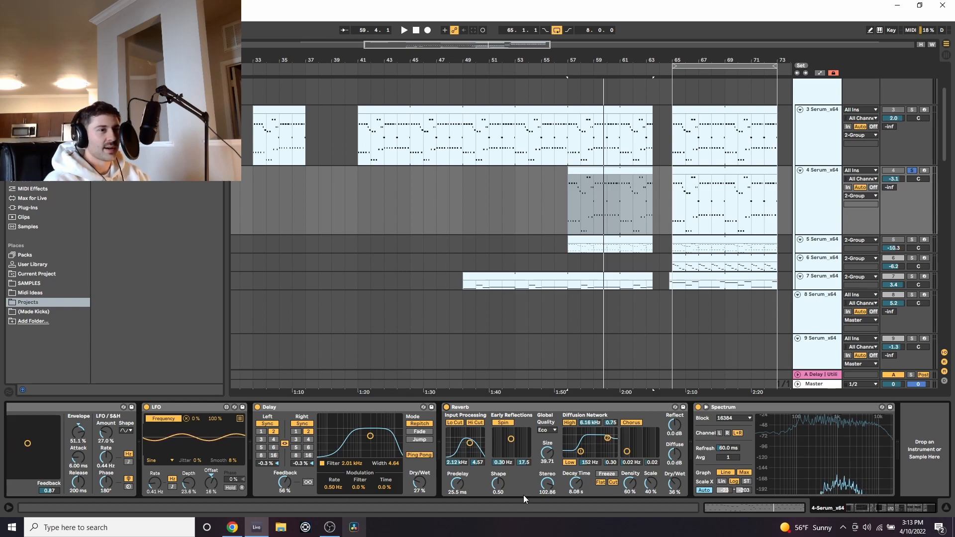
- Solo the 3 Serum_x64 track alongside the lead and play both from bar 57
click(911, 111)
click(565, 150)
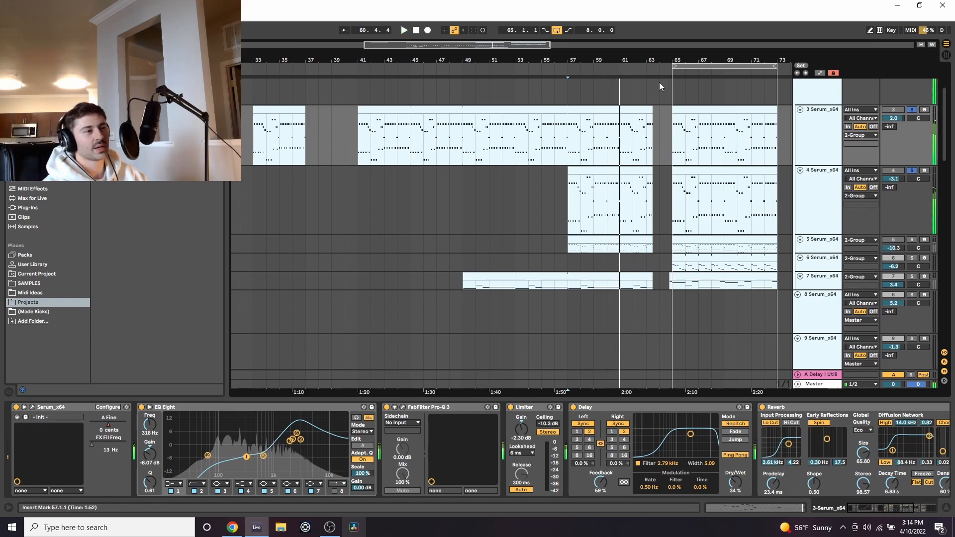
- Solo the 7 Serum_x64 track alongside tracks 3 and 4 and play the layers together
click(912, 277)
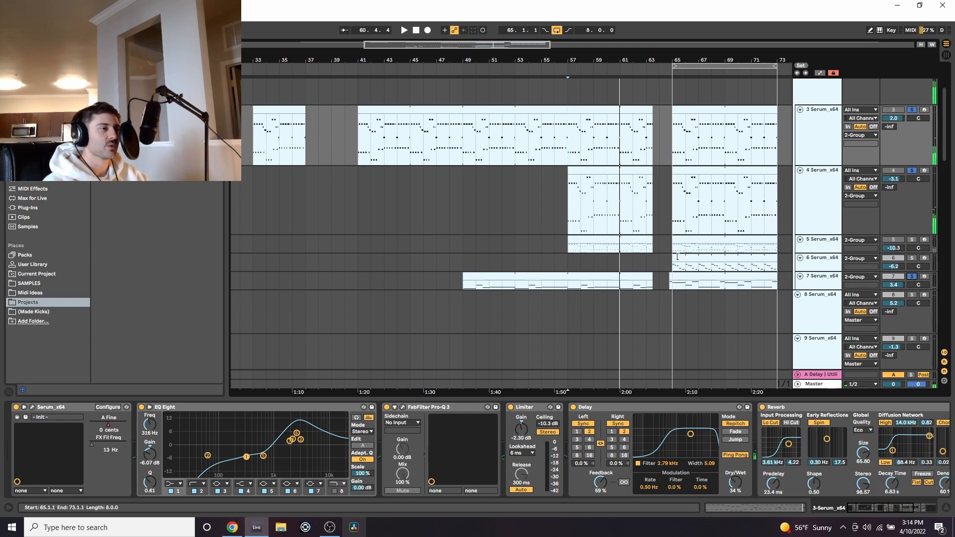
key(space)
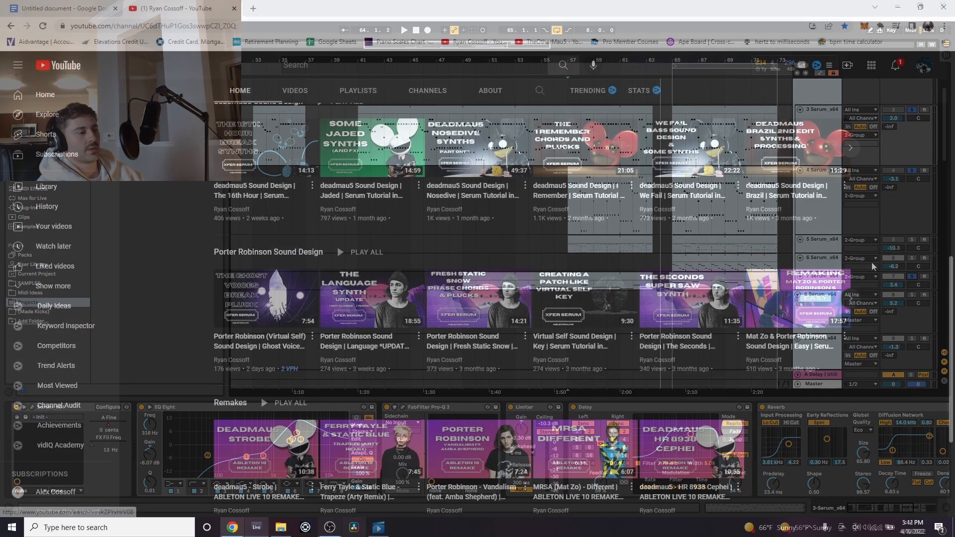
- Switch to the YouTube channel page in Chrome and look through its deadmau5, Porter Robinson and Remakes video sections
scroll(760, 232, down, 1)
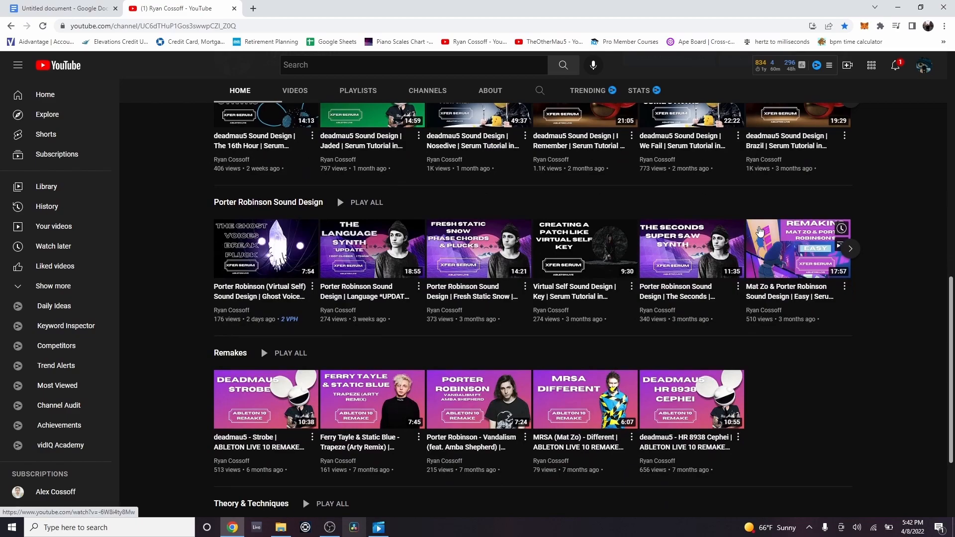
scroll(759, 231, up, 1)
scroll(760, 231, up, 3)
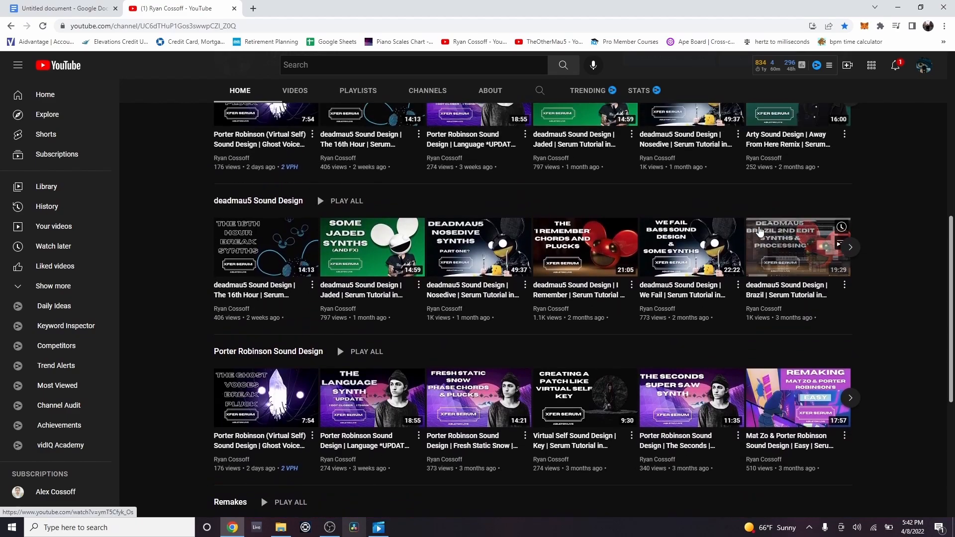
scroll(760, 232, up, 3)
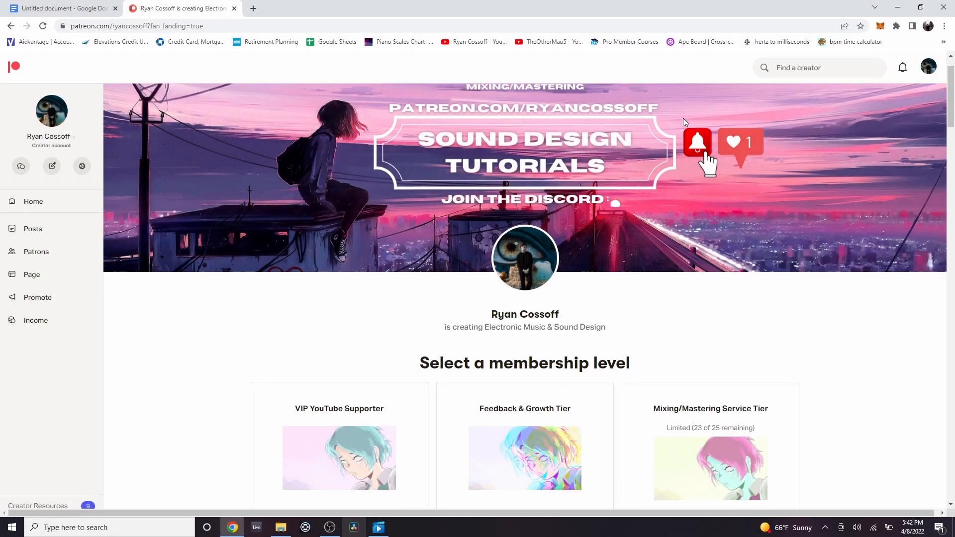
- Look over the membership levels and their benefits on the creator's Patreon page
scroll(683, 122, down, 5)
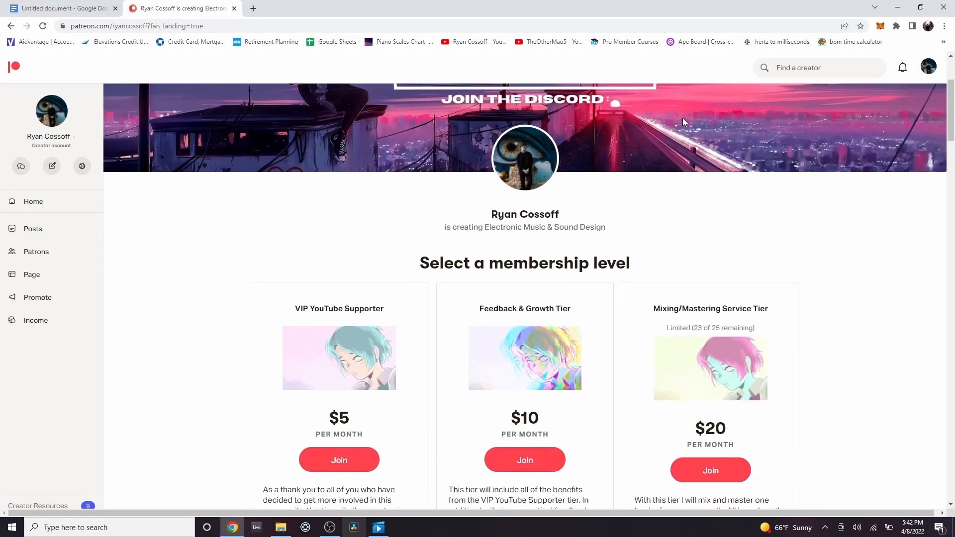
scroll(684, 122, down, 2)
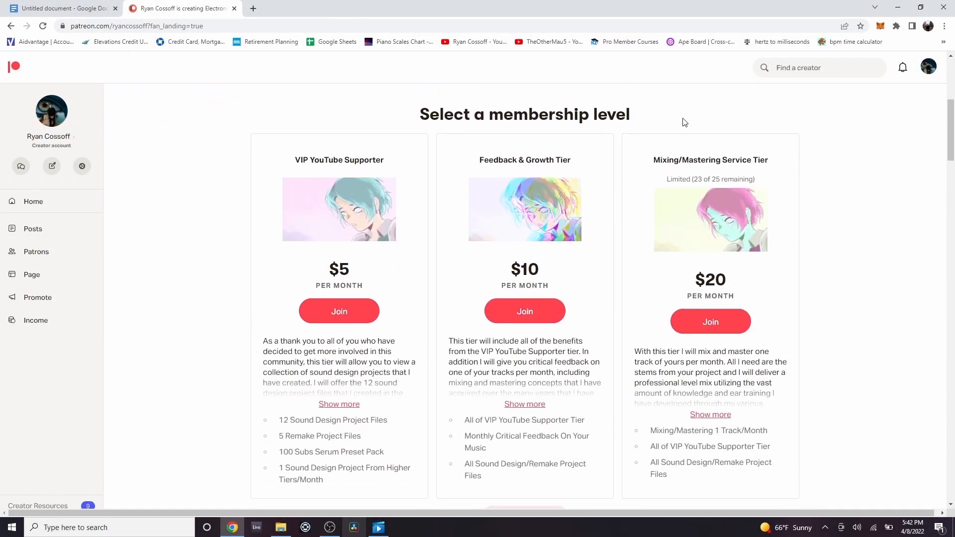
scroll(679, 122, down, 2)
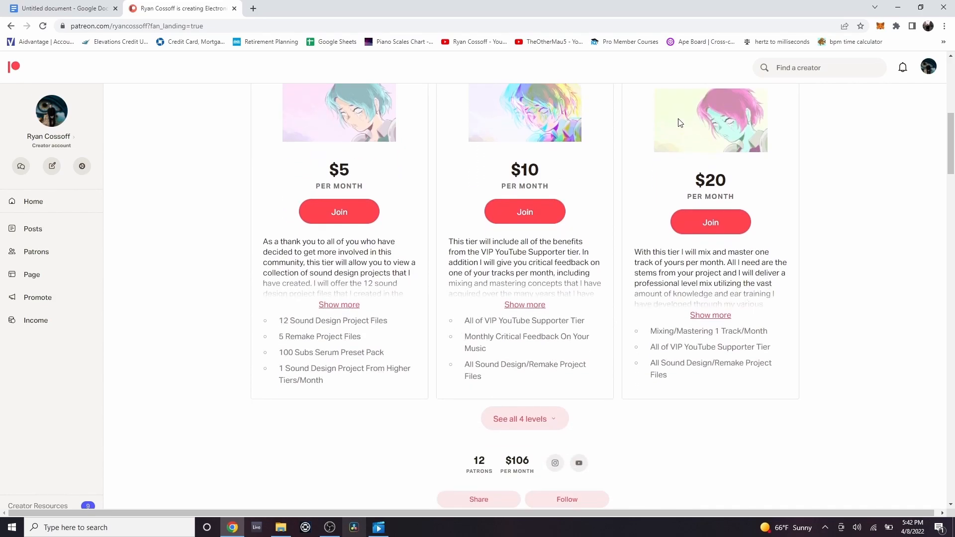
scroll(679, 122, up, 2)
scroll(677, 121, up, 4)
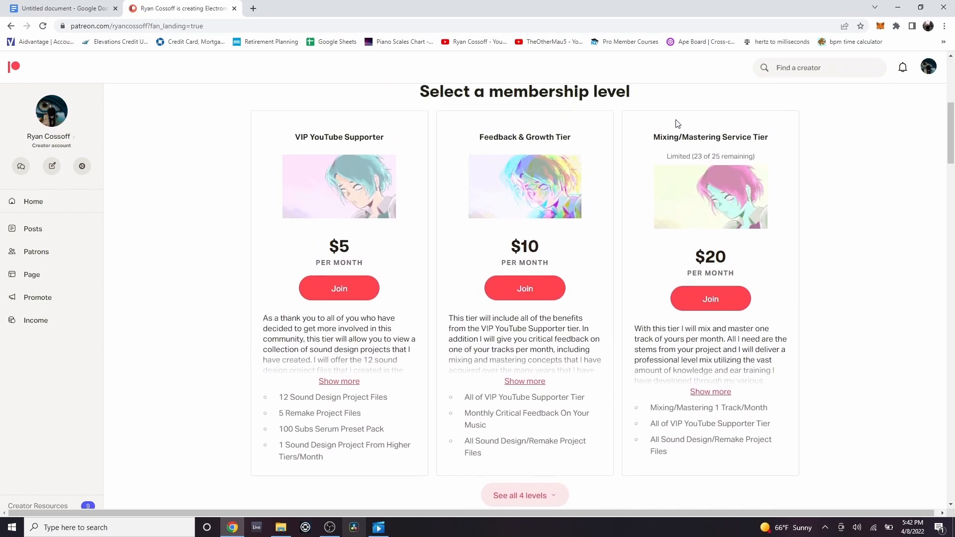
- View the Standard and Premium packages of the Serum sound recreation gig on Fiverr
scroll(523, 103, down, 2)
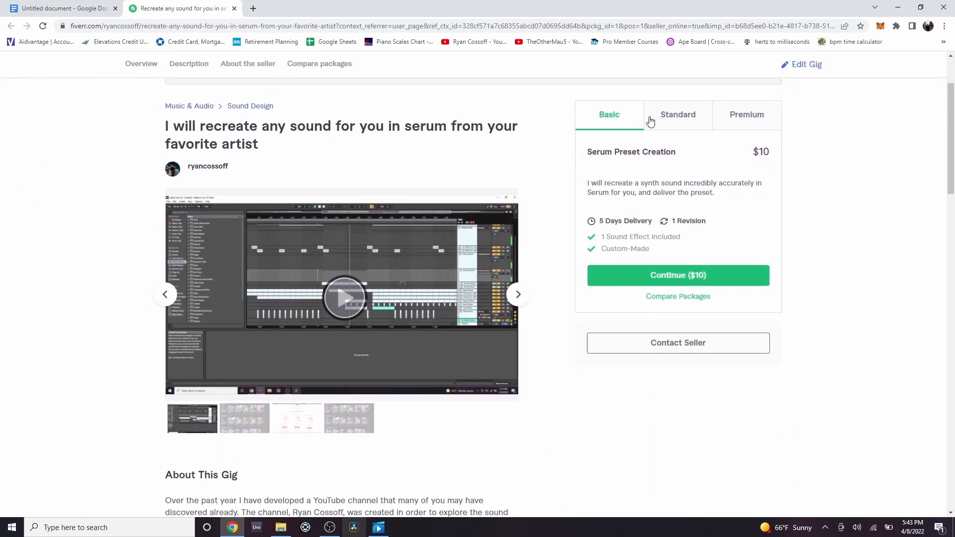
click(650, 122)
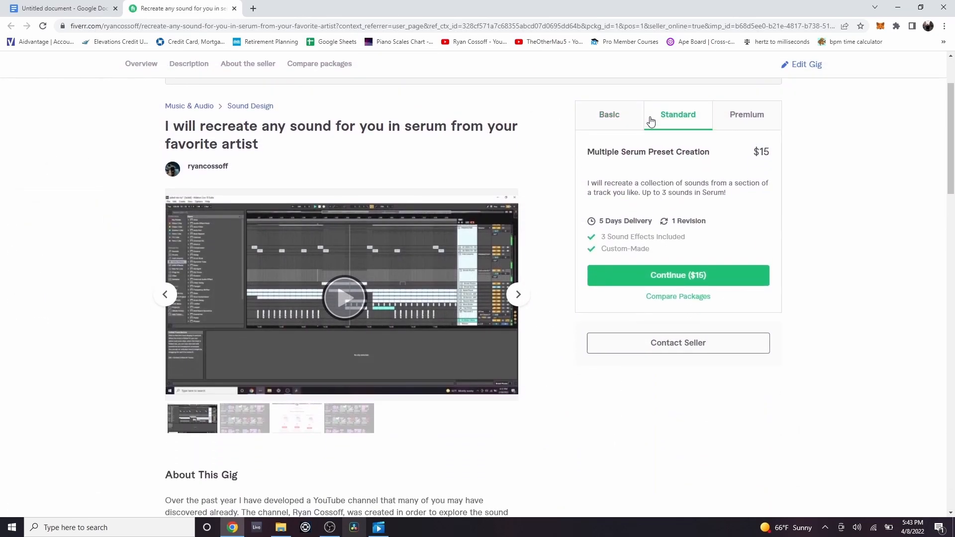
click(746, 114)
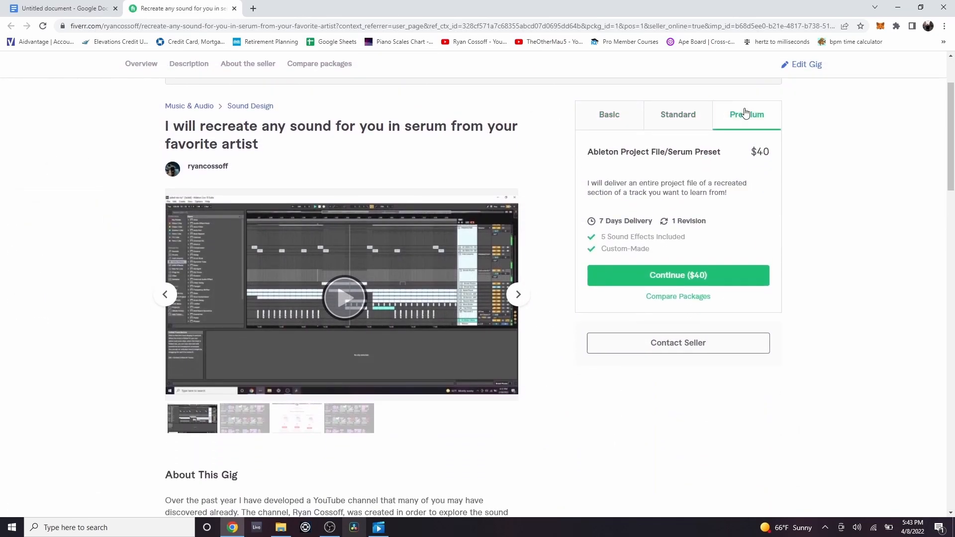